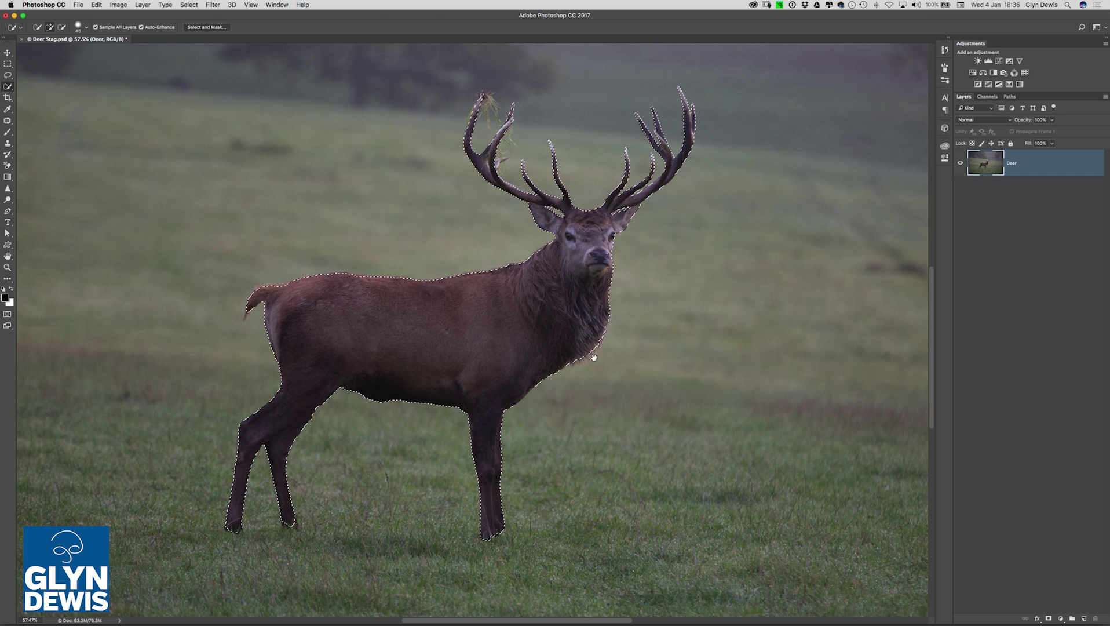
{"action": "scroll", "coordinate": [593, 358], "scroll_direction": "up", "scroll_amount": 5}
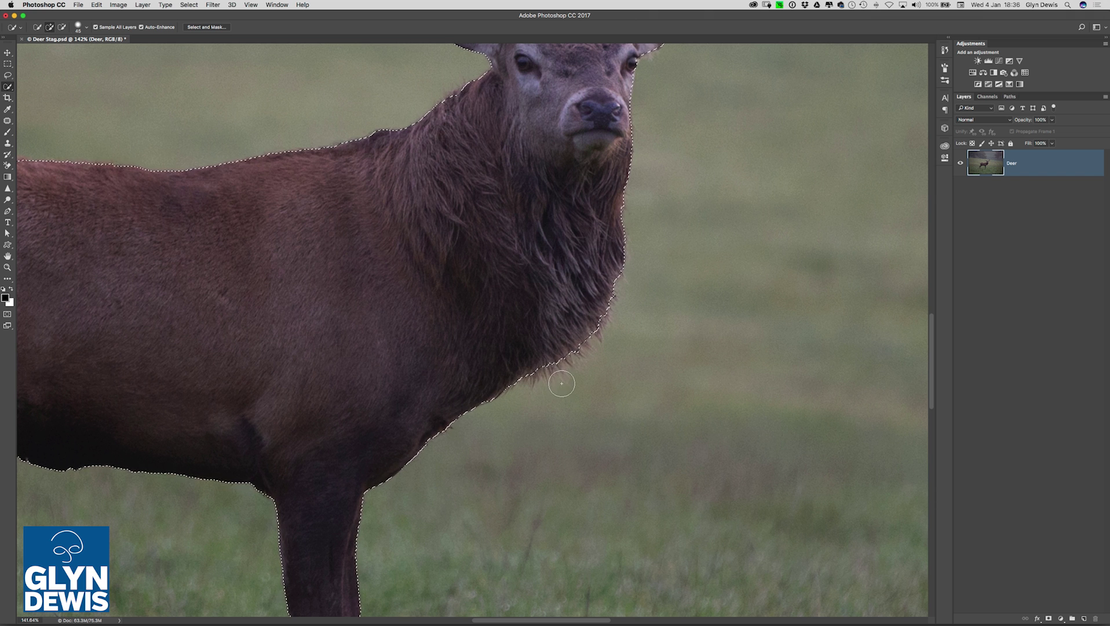
{"action": "left_click_drag", "start_coordinate": [521, 317], "coordinate": [496, 307]}
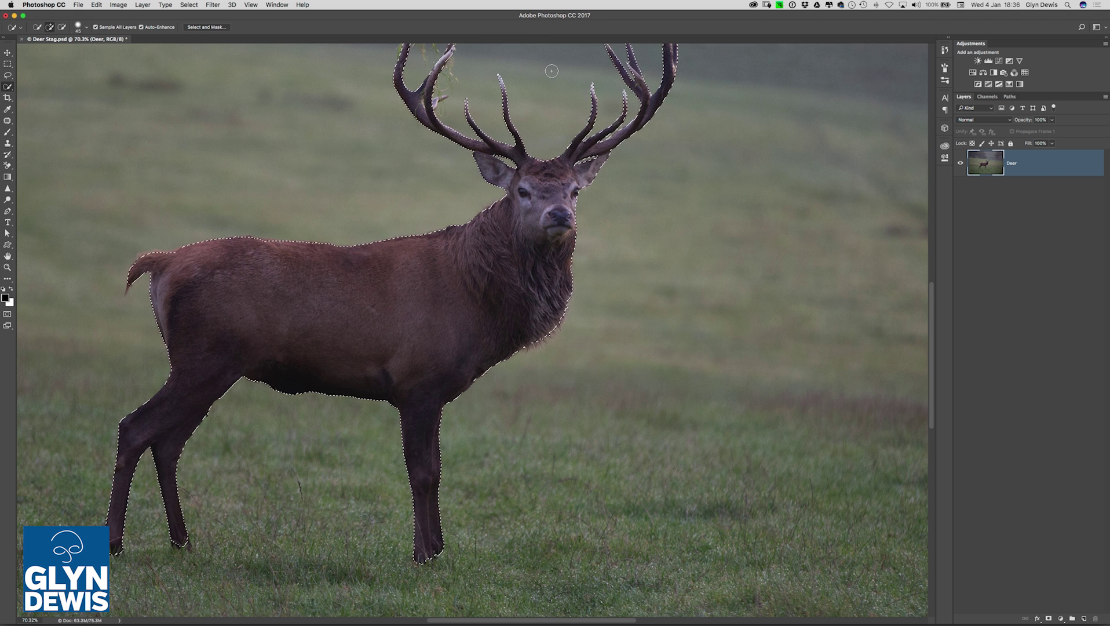
{"action": "left_click_drag", "start_coordinate": [450, 244], "coordinate": [460, 273]}
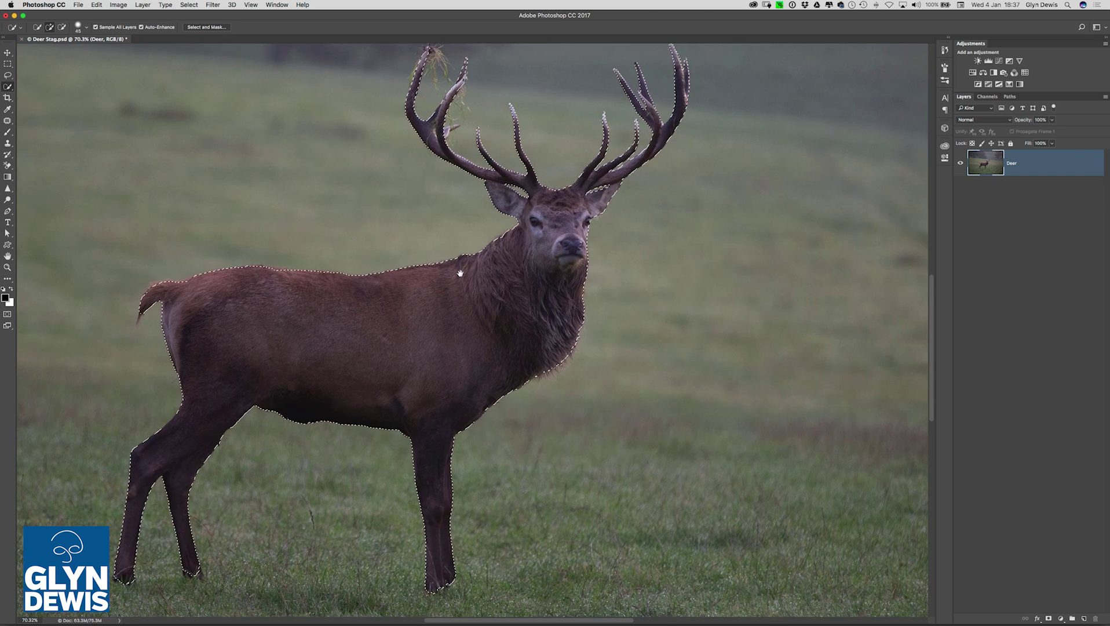
{"action": "scroll", "coordinate": [460, 273], "scroll_direction": "down", "scroll_amount": 2}
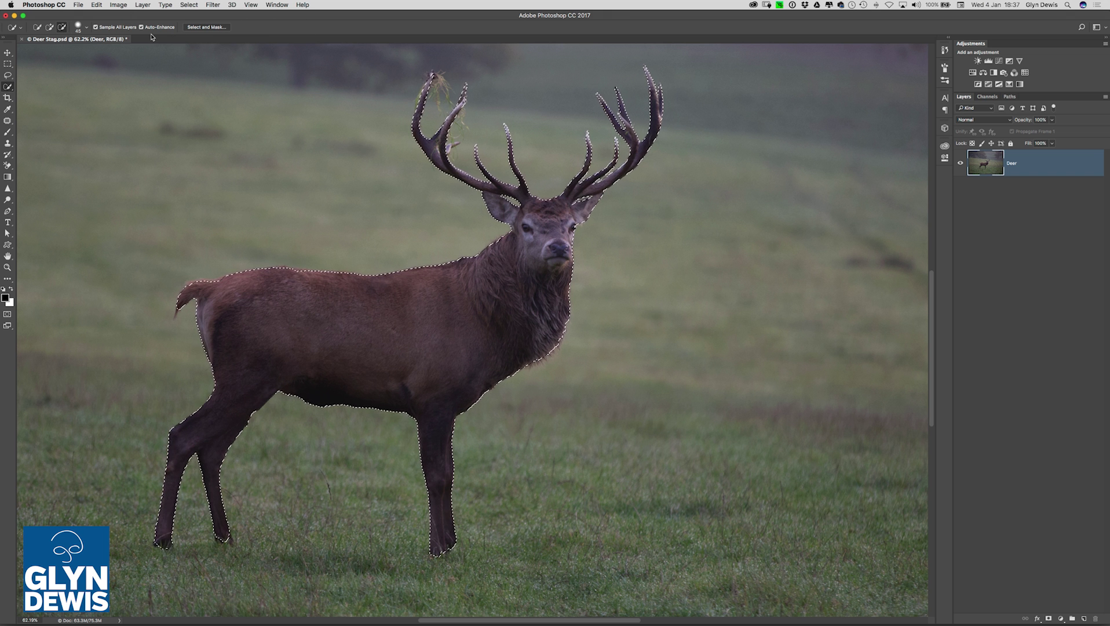
{"action": "left_click", "coordinate": [207, 27]}
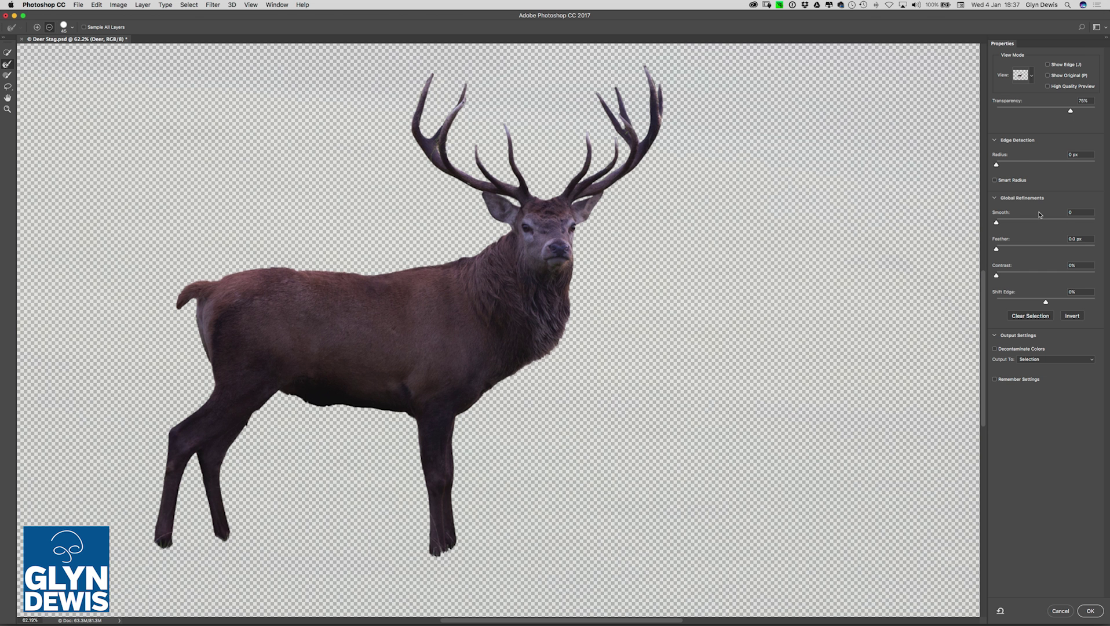
{"action": "left_click", "coordinate": [1061, 613]}
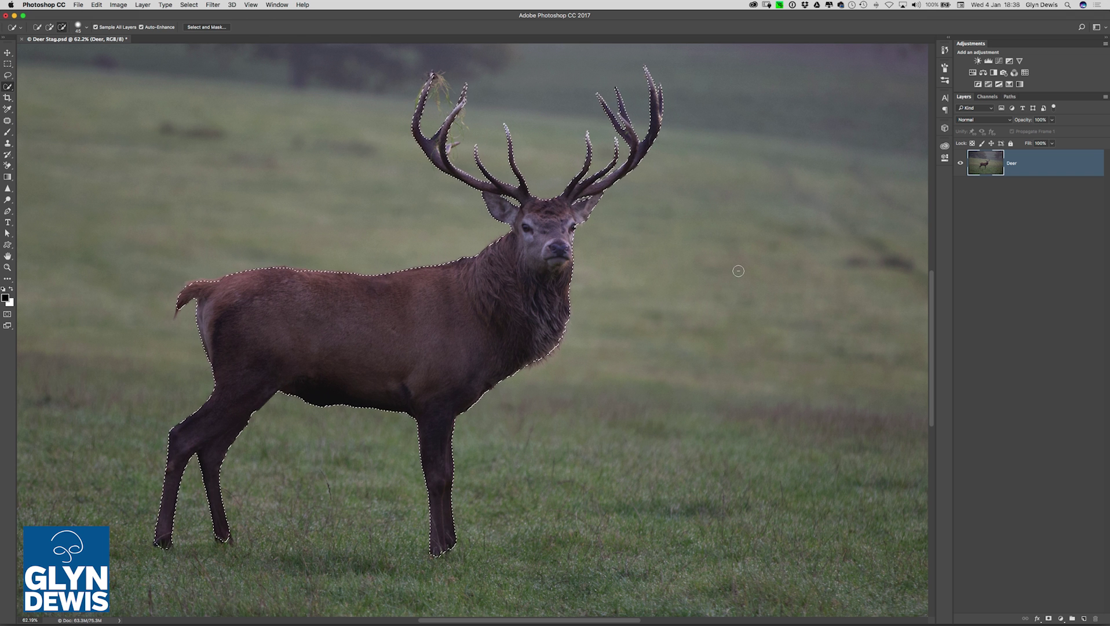
Open the classic Refine Edge dialog for the deer selection and brush along the chest fur's outline to recover the fine hairs
{"action": "key", "text": "v"}
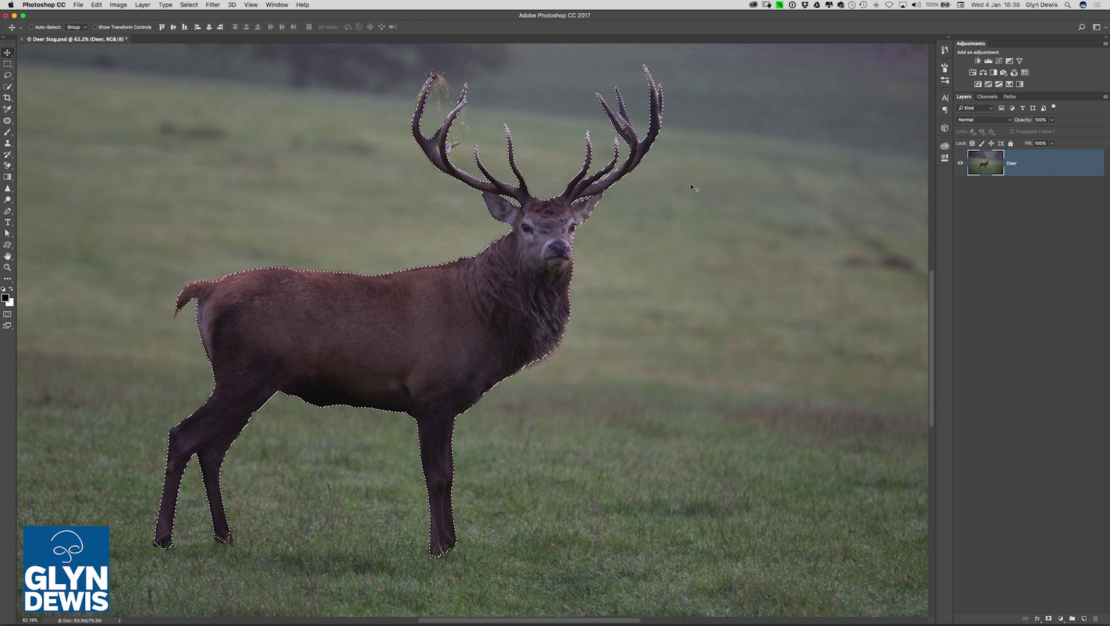
{"action": "left_click", "coordinate": [189, 5]}
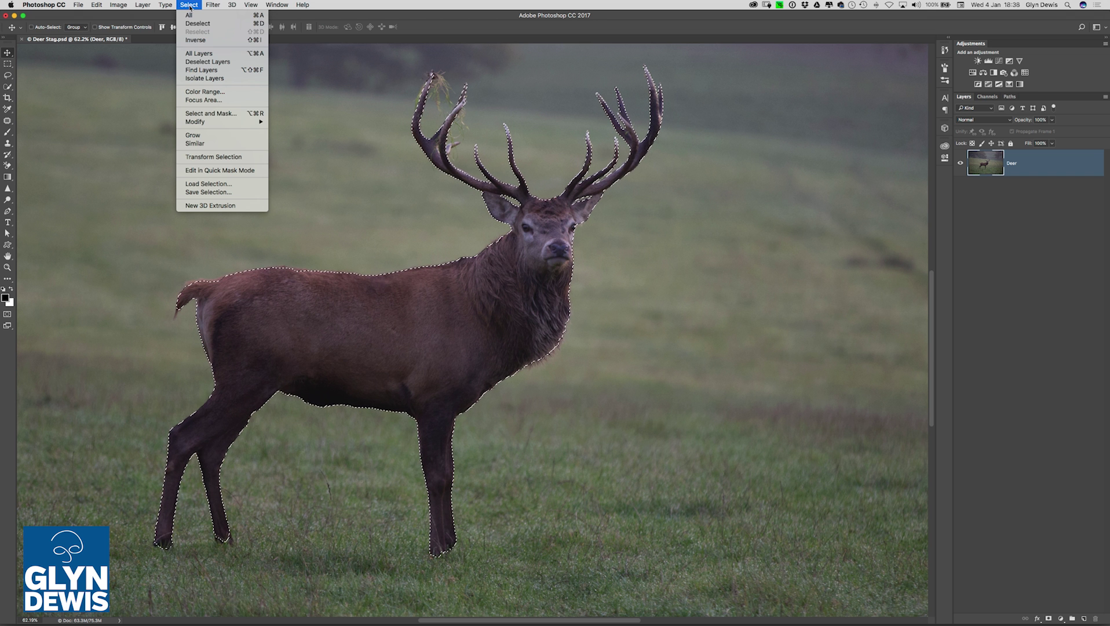
{"action": "left_click", "coordinate": [223, 116], "text": "shift"}
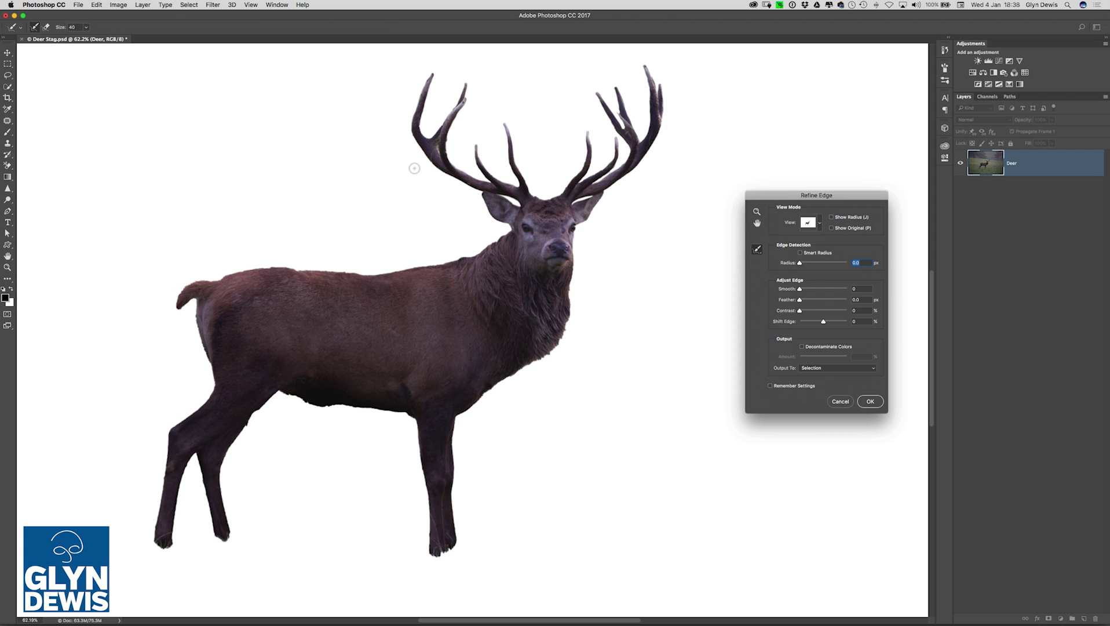
{"action": "left_click_drag", "start_coordinate": [783, 225], "coordinate": [752, 197]}
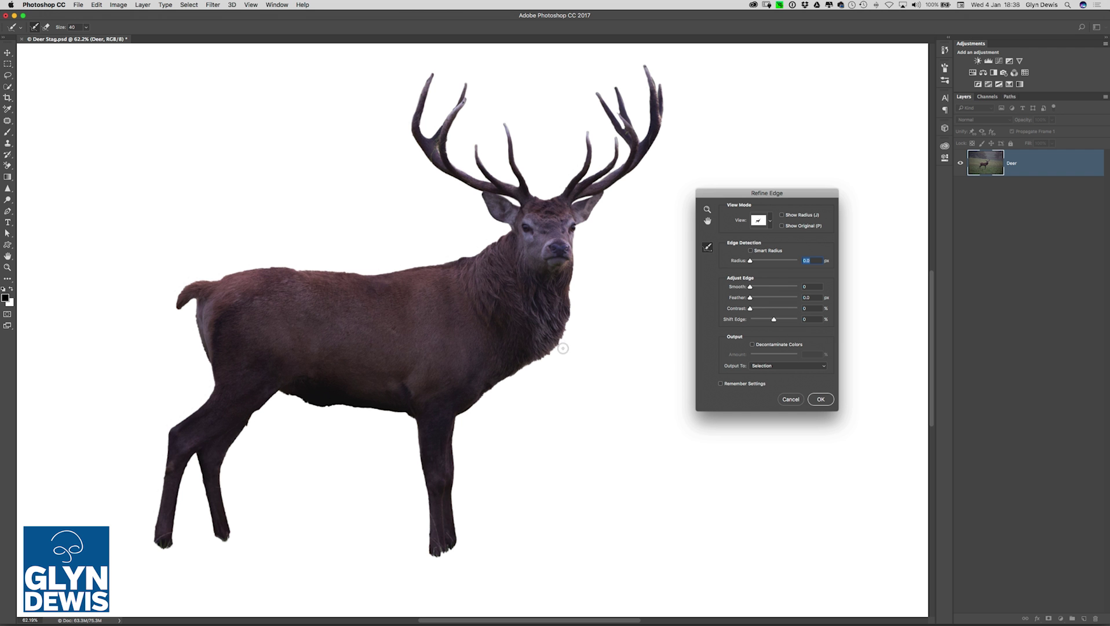
{"action": "scroll", "coordinate": [566, 348], "scroll_direction": "up", "scroll_amount": 3}
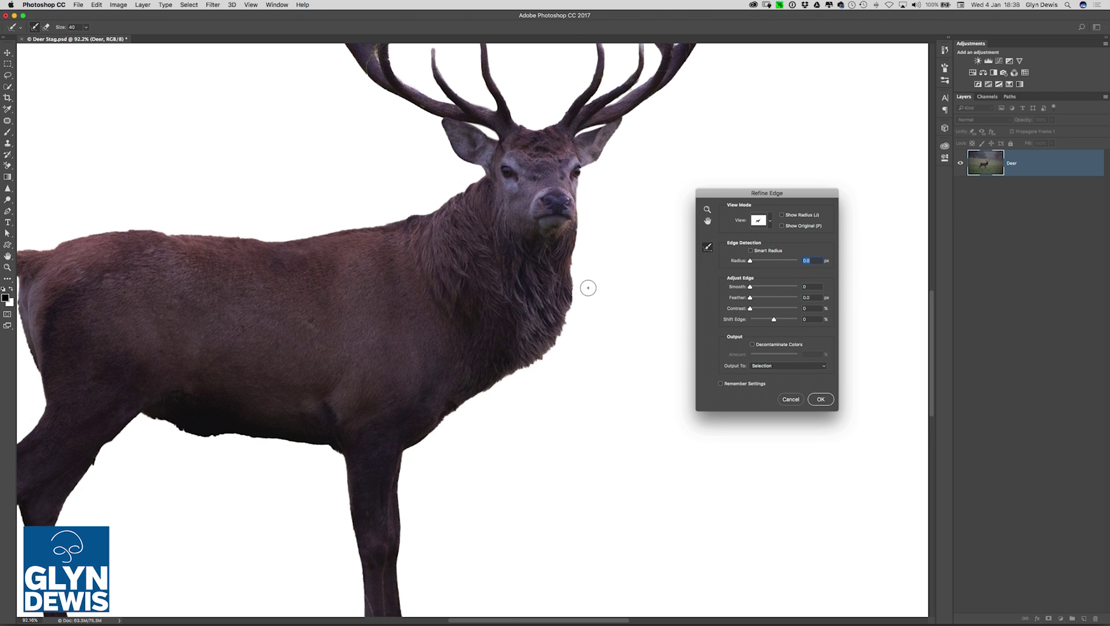
{"action": "mouse_move", "coordinate": [574, 271]}
{"action": "left_mouse_down"}
{"action": "mouse_move", "coordinate": [572, 326]}
{"action": "mouse_move", "coordinate": [552, 354]}
{"action": "mouse_move", "coordinate": [423, 429]}
{"action": "left_mouse_up"}
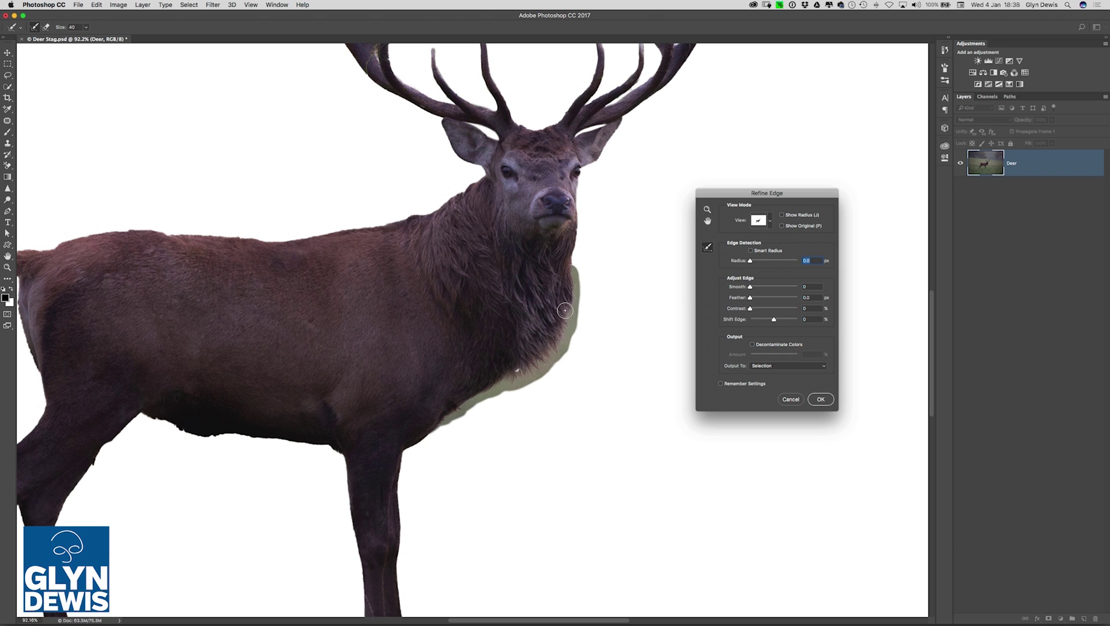
{"action": "left_click_drag", "start_coordinate": [571, 276], "coordinate": [572, 261]}
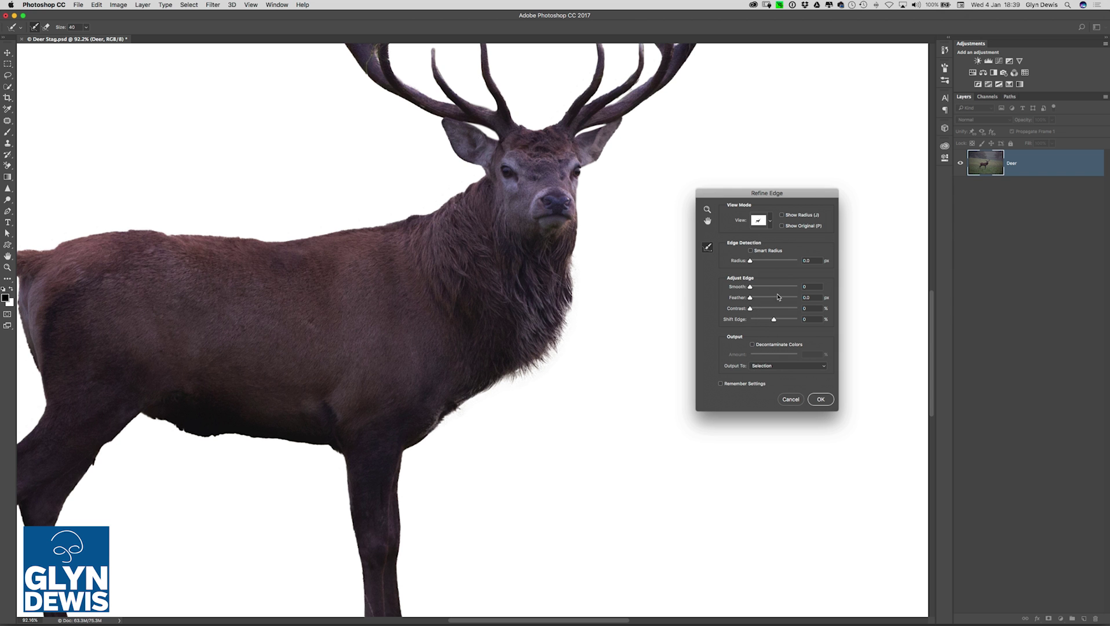
Output the refined deer selection as a New Layer with Layer Mask
{"action": "left_click", "coordinate": [781, 368]}
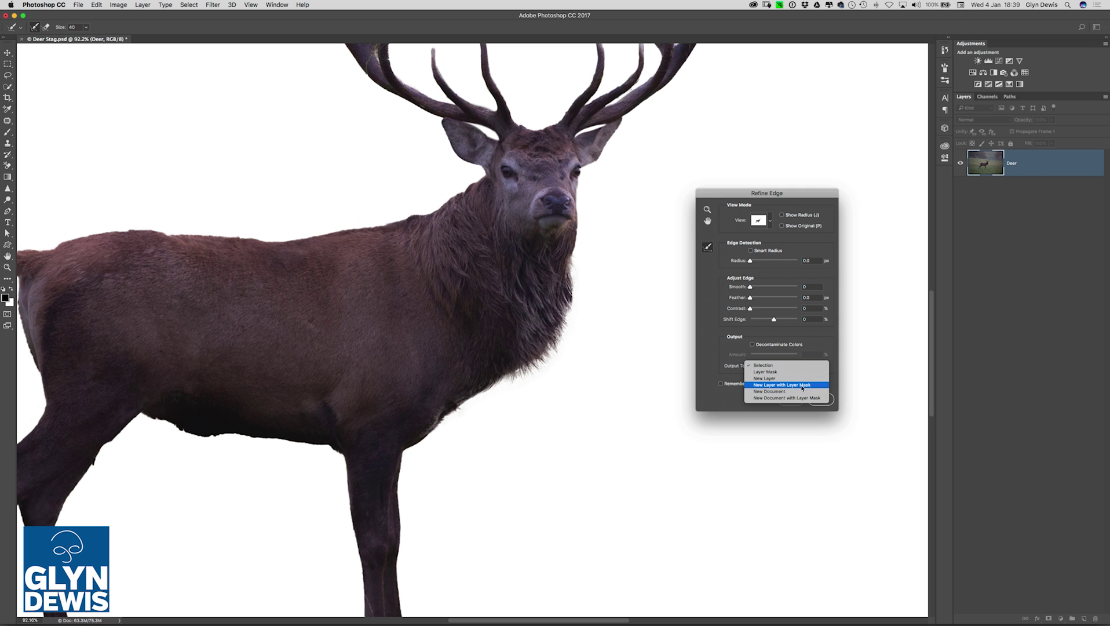
{"action": "left_click", "coordinate": [801, 387]}
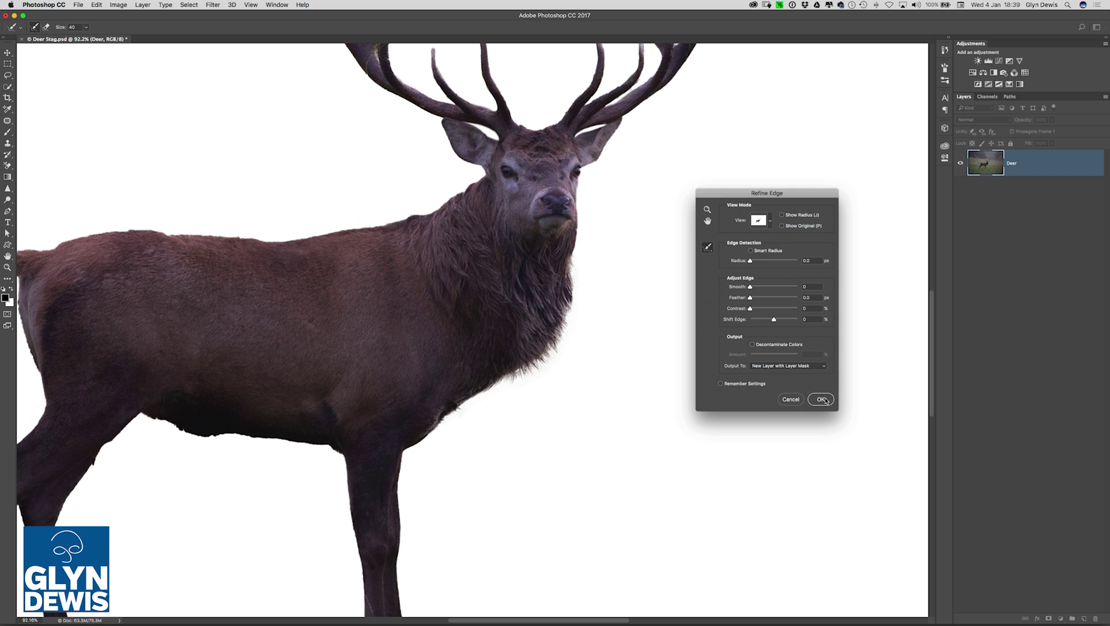
{"action": "left_click", "coordinate": [825, 400]}
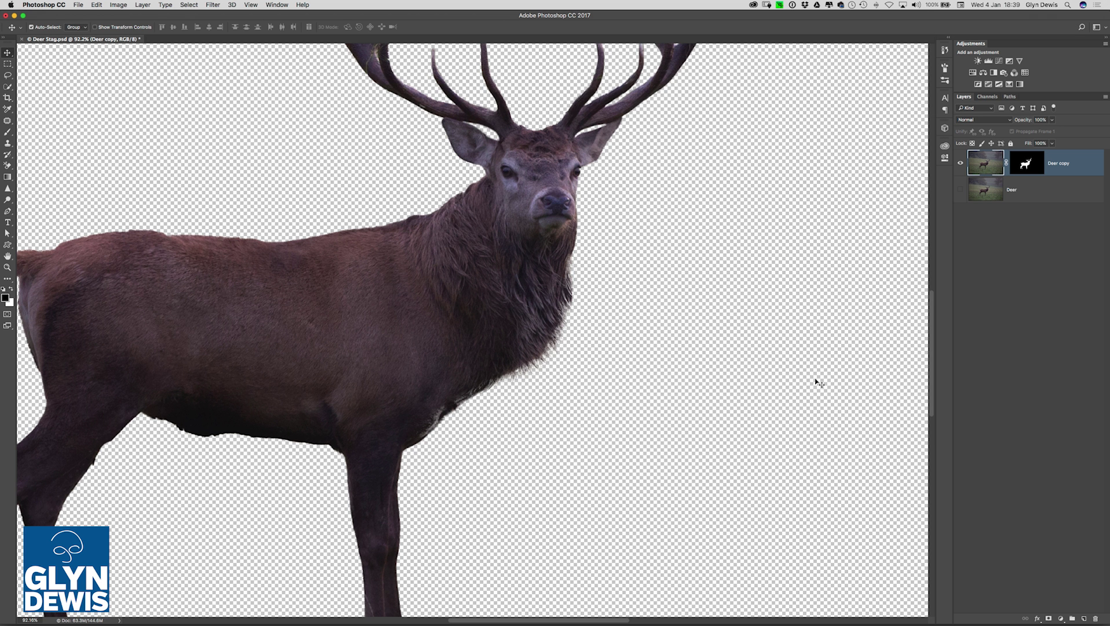
Add a solid color fill layer named Sky in pale blue-grey aec2c4 and place it beneath the Deer copy layer
{"action": "left_click_drag", "start_coordinate": [452, 320], "coordinate": [442, 317]}
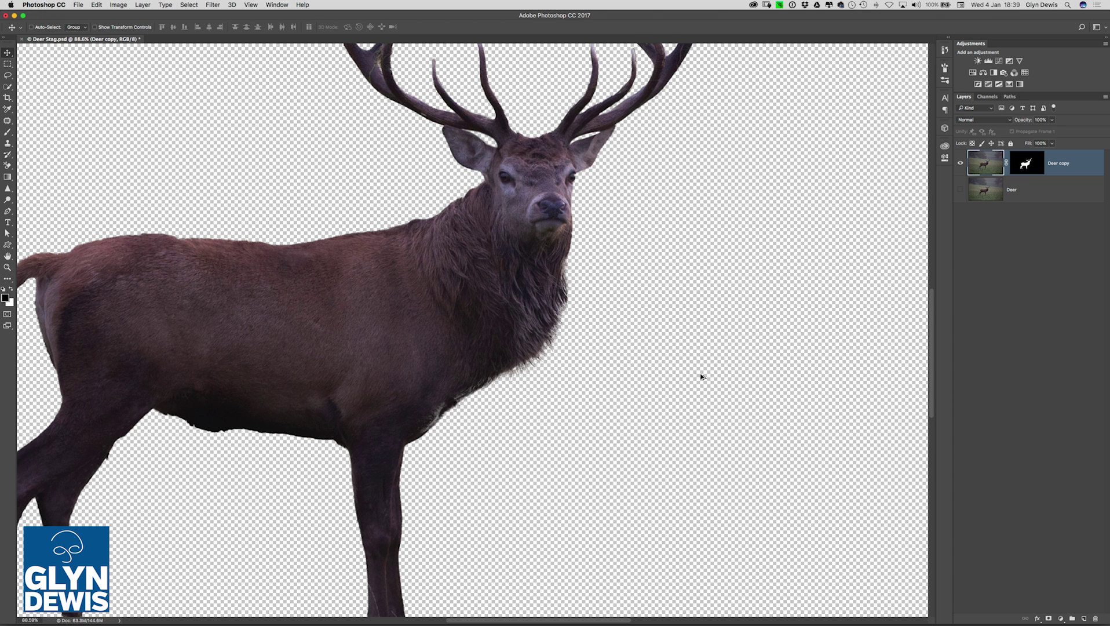
{"action": "left_click", "coordinate": [142, 5]}
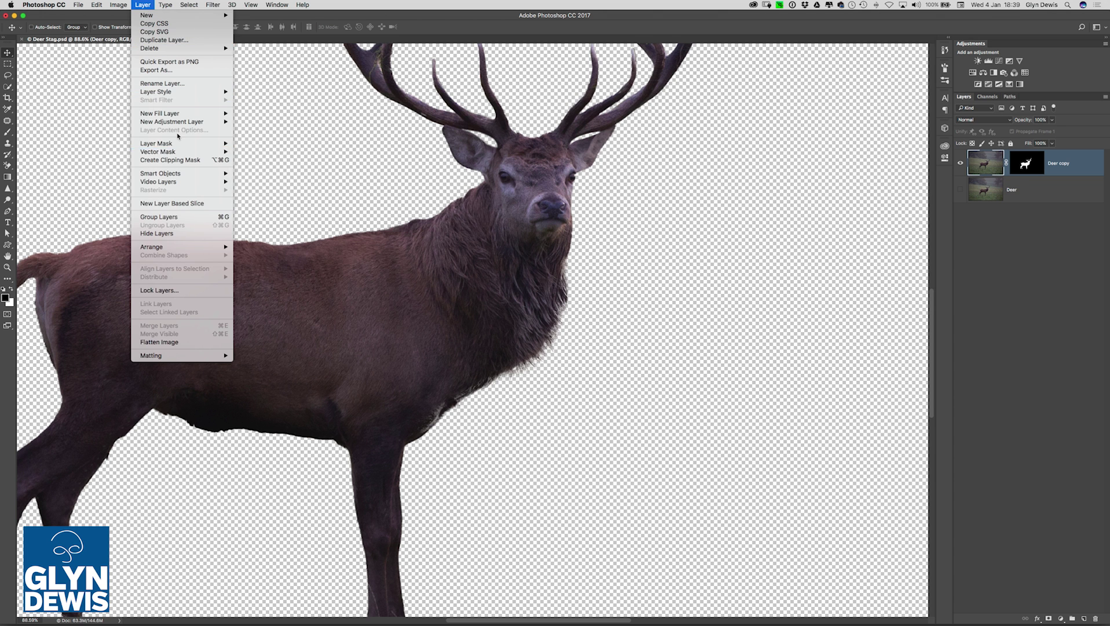
{"action": "mouse_move", "coordinate": [174, 113]}
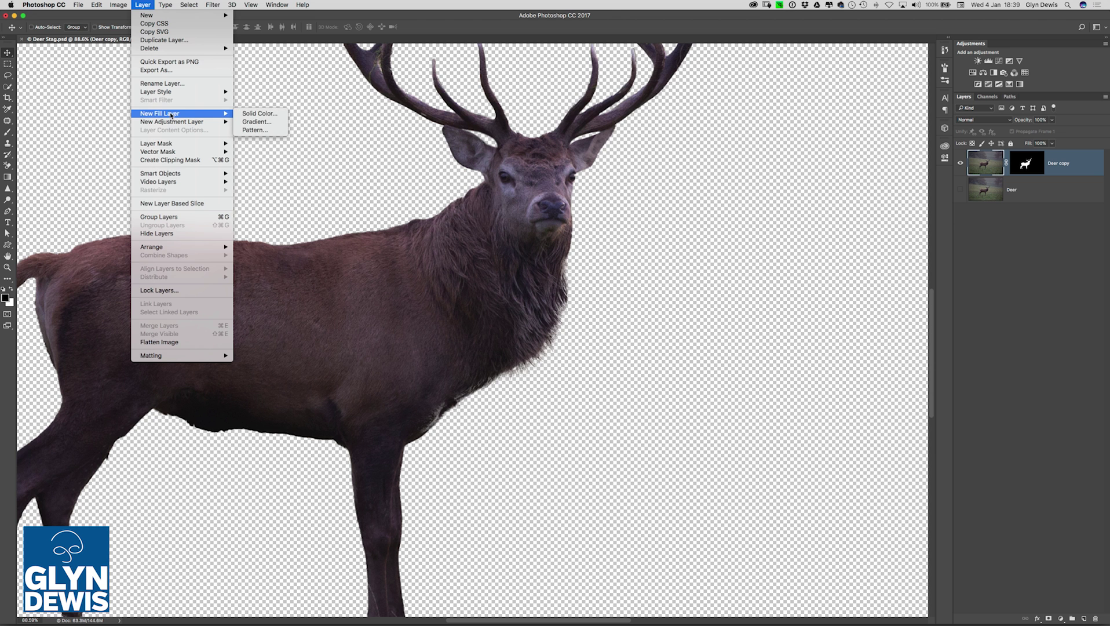
{"action": "left_click", "coordinate": [258, 114]}
{"action": "type", "text": "Sky"}
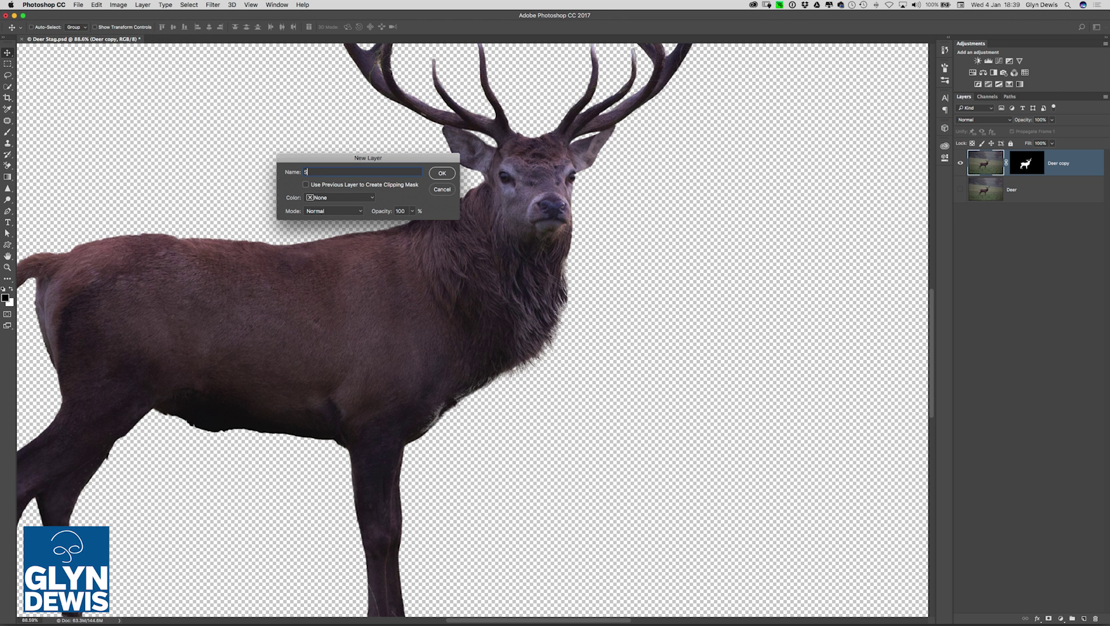
{"action": "left_click", "coordinate": [445, 174]}
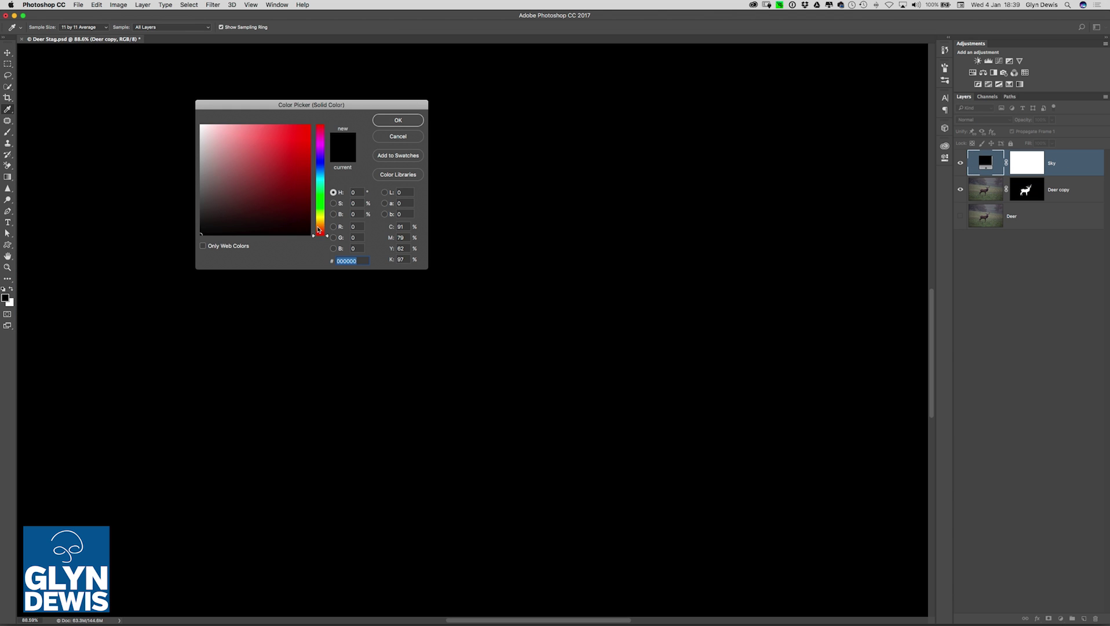
{"action": "left_click_drag", "start_coordinate": [322, 195], "coordinate": [322, 179]}
{"action": "left_click_drag", "start_coordinate": [227, 147], "coordinate": [212, 150]}
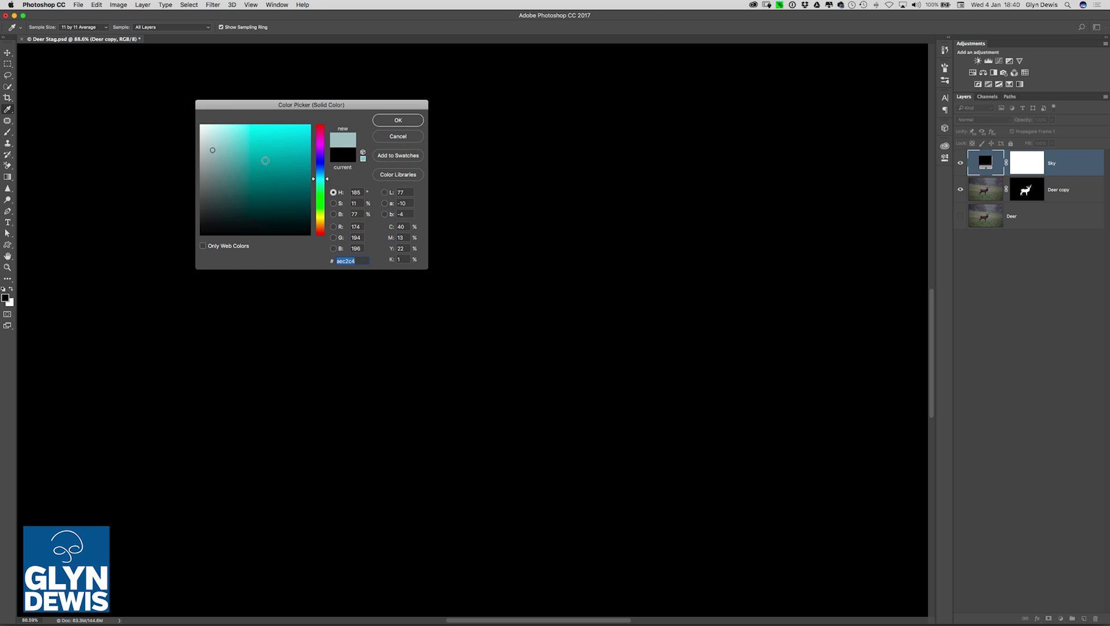
{"action": "left_click", "coordinate": [388, 122]}
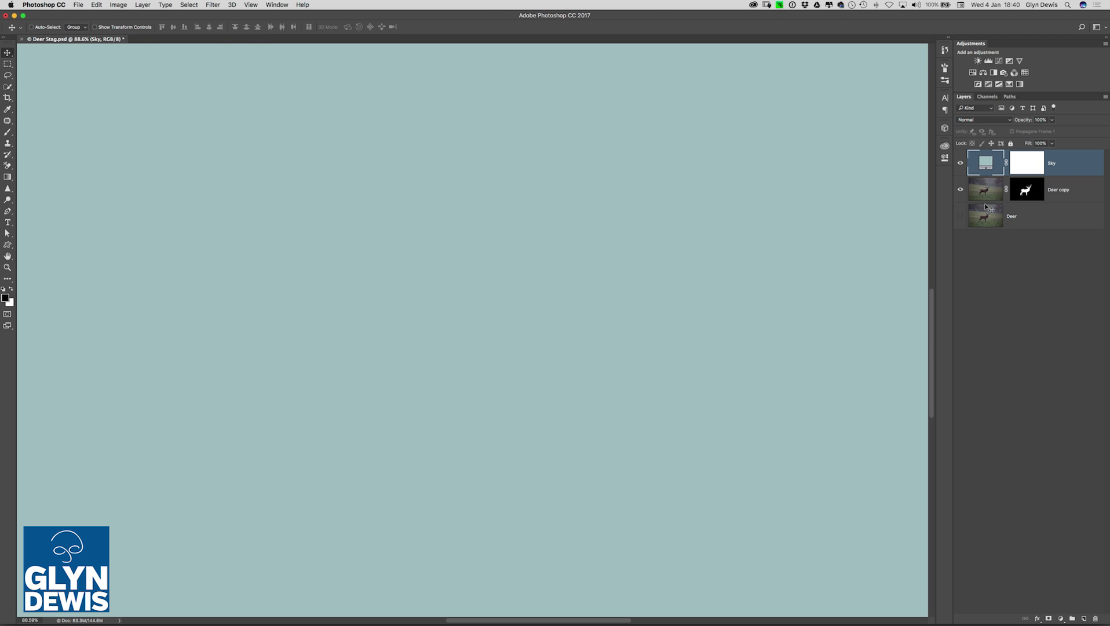
{"action": "left_click_drag", "start_coordinate": [989, 162], "coordinate": [985, 204]}
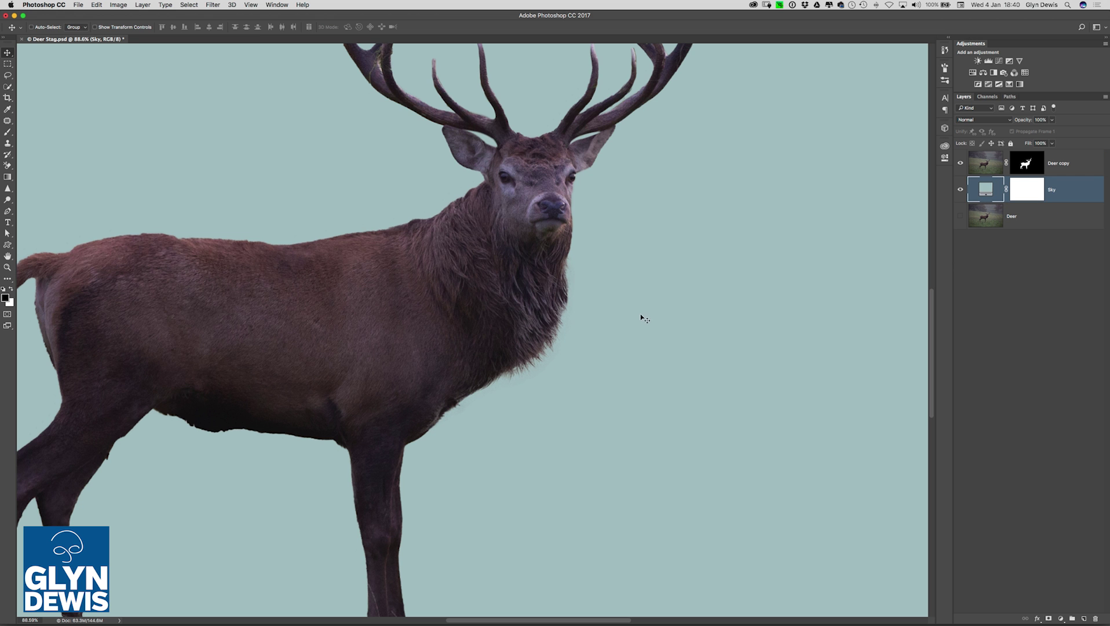
Create a new empty layer directly above the Deer copy layer and name it Hair
{"action": "left_click_drag", "start_coordinate": [556, 333], "coordinate": [580, 351]}
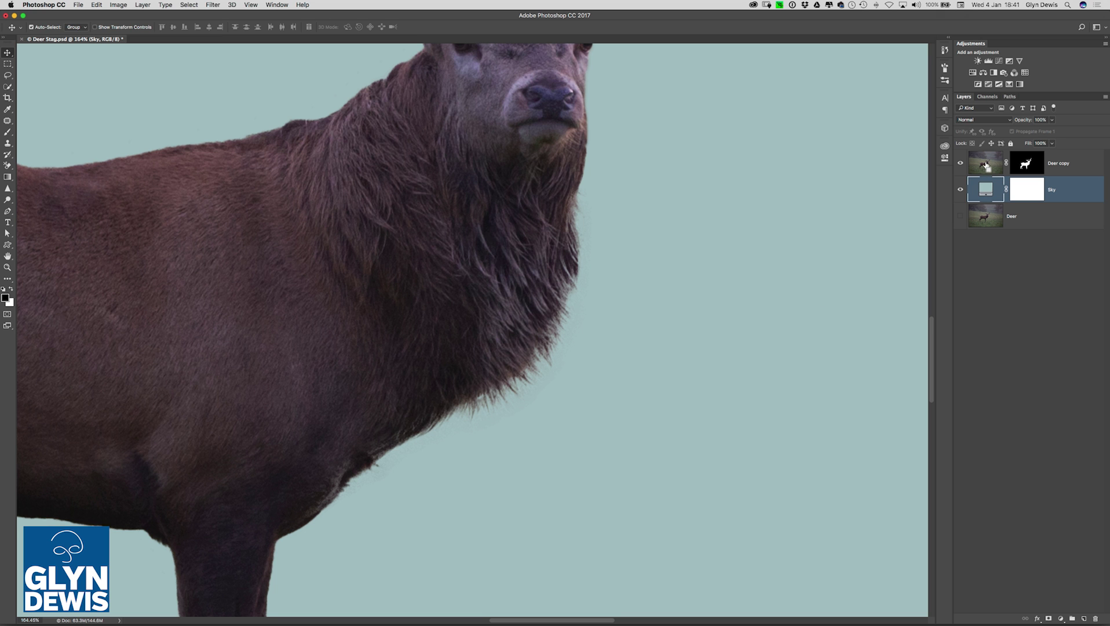
{"action": "key", "text": "super"}
{"action": "left_click", "coordinate": [985, 165]}
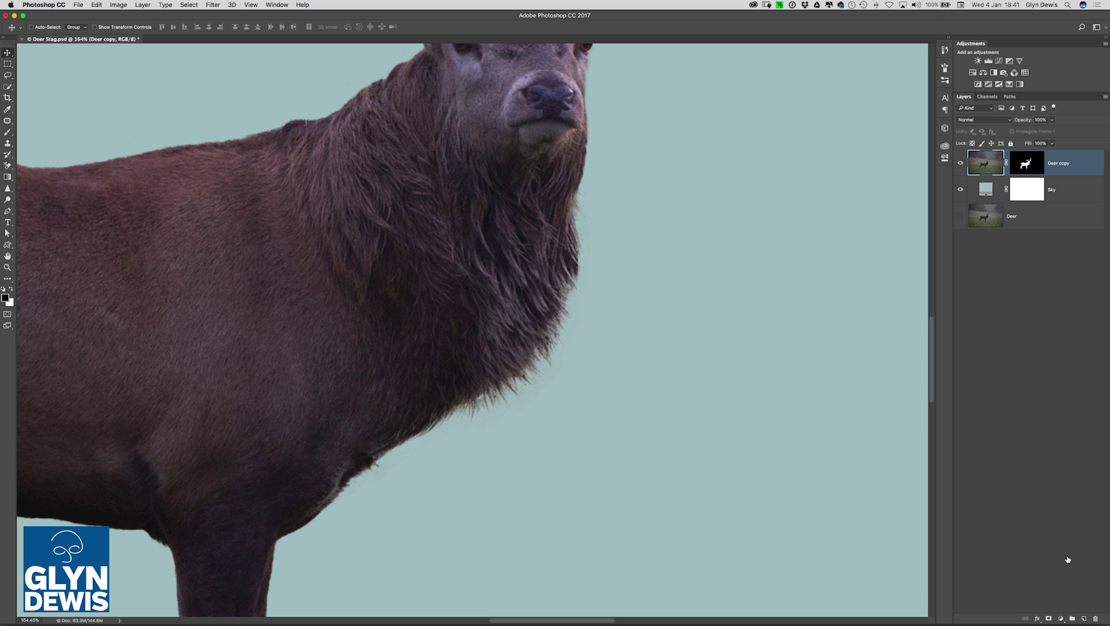
{"action": "left_click", "coordinate": [1083, 618]}
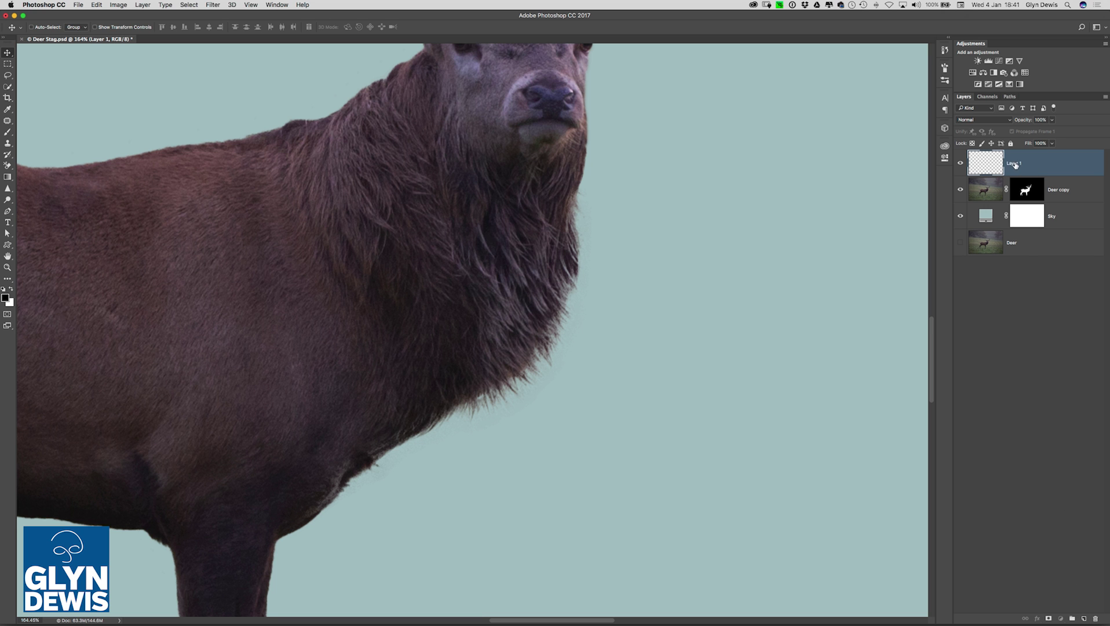
{"action": "type", "text": "Hair"}
{"action": "key", "text": "Return"}
Set up the Clone Stamp tool to sample Current & Below with its blend mode set to Darken
{"action": "key", "text": "s"}
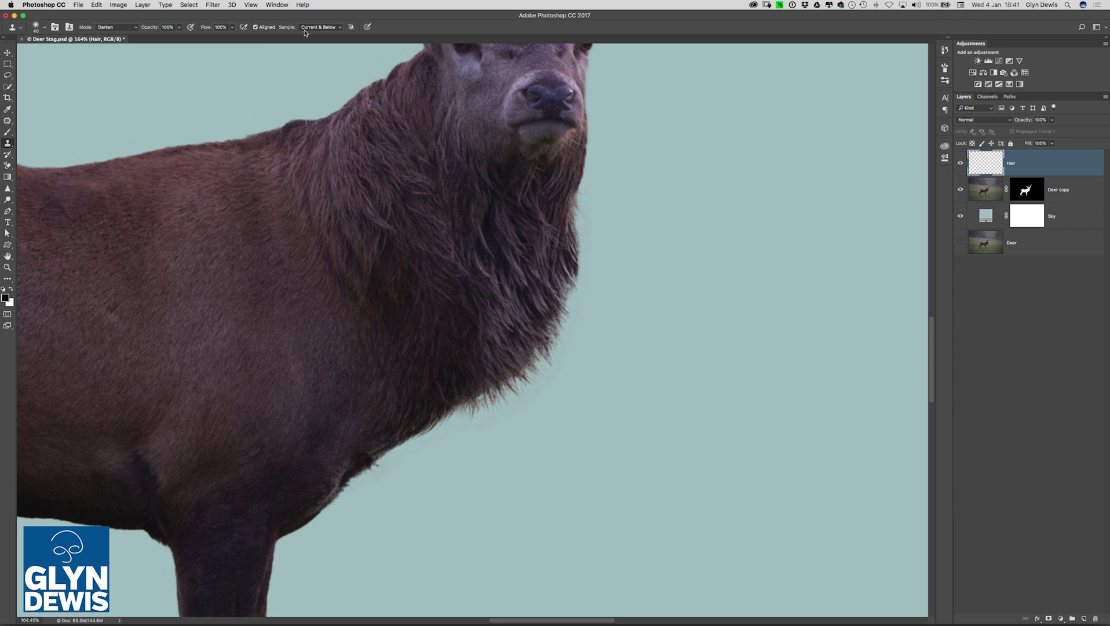
{"action": "left_click", "coordinate": [329, 28]}
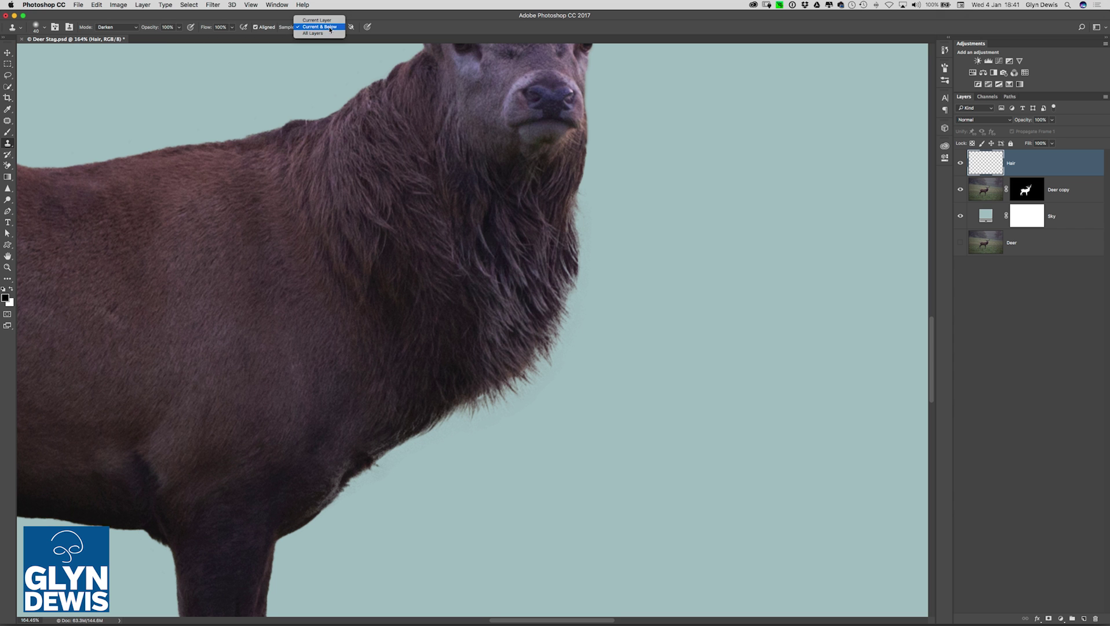
{"action": "left_click", "coordinate": [327, 30]}
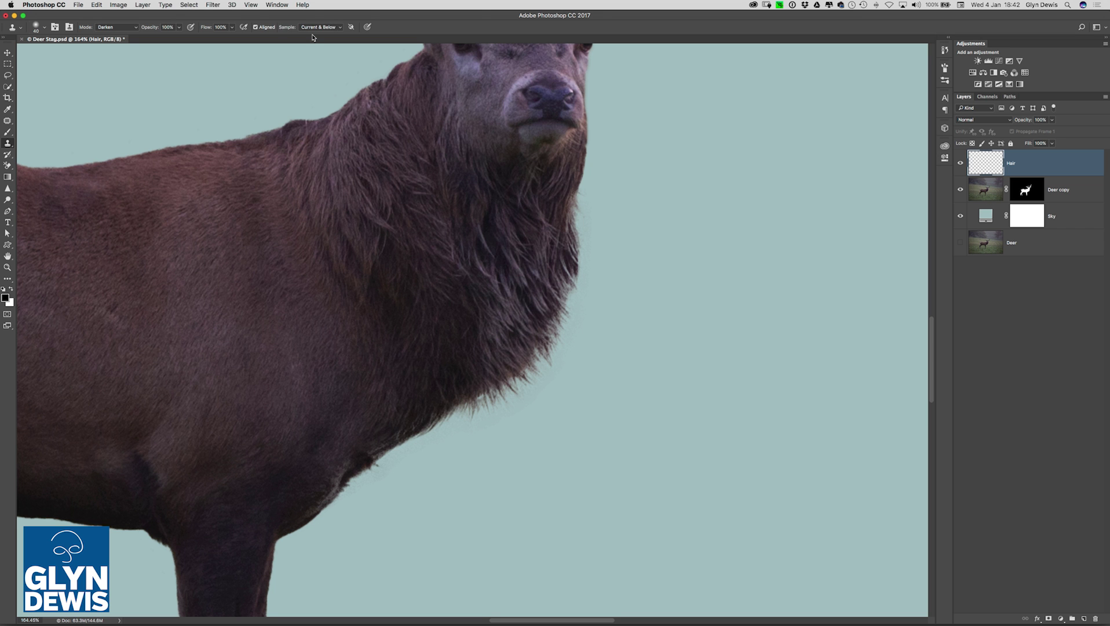
{"action": "left_click", "coordinate": [113, 27]}
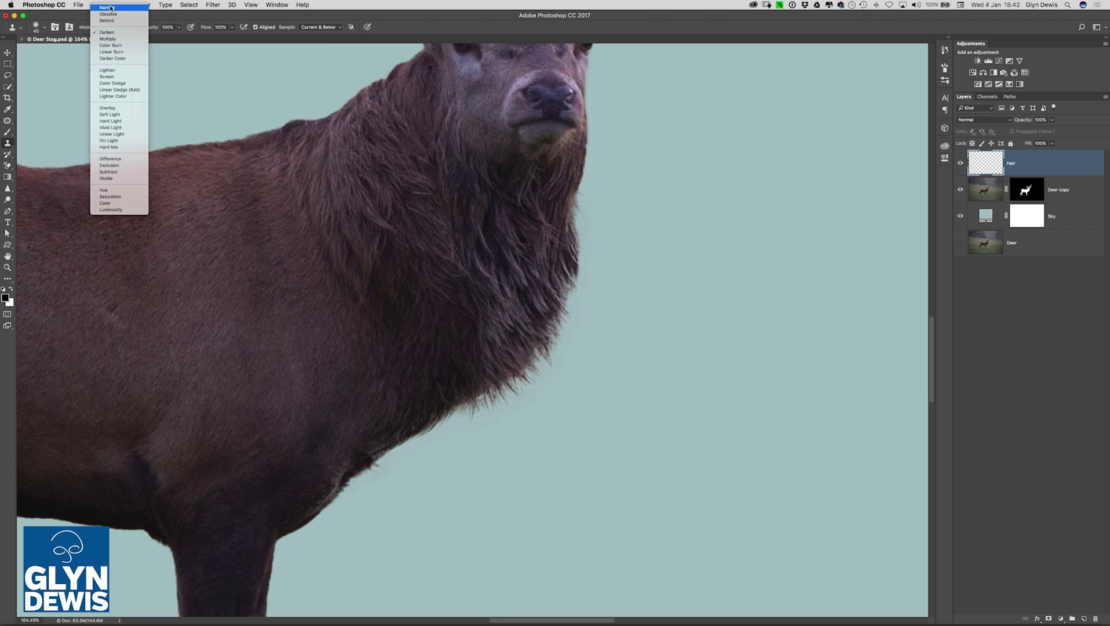
{"action": "left_click", "coordinate": [111, 7]}
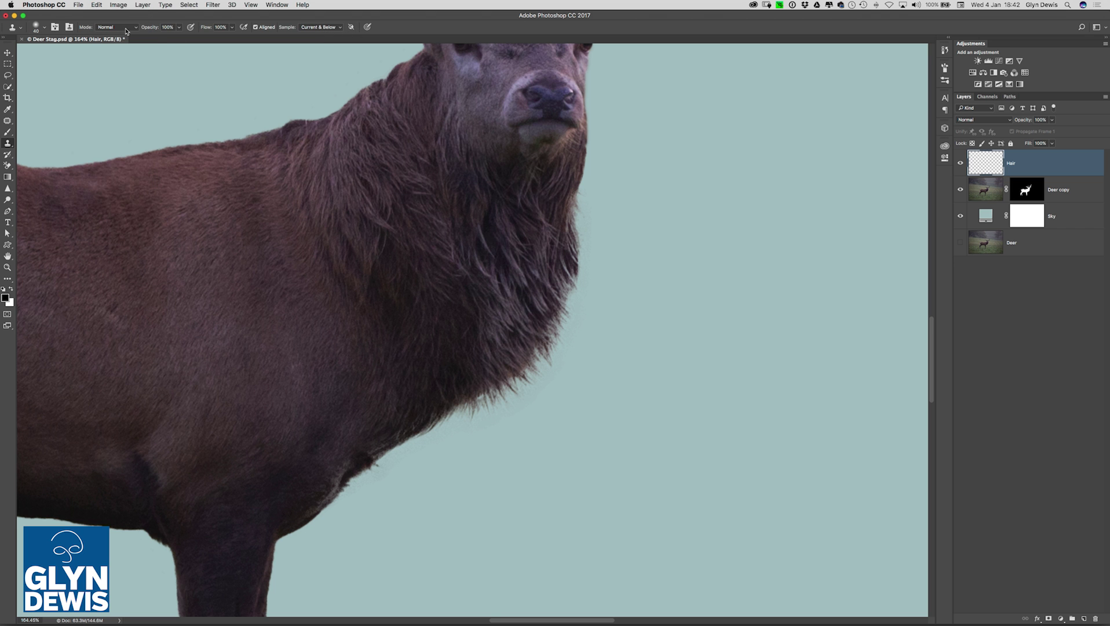
{"action": "left_click", "coordinate": [118, 29]}
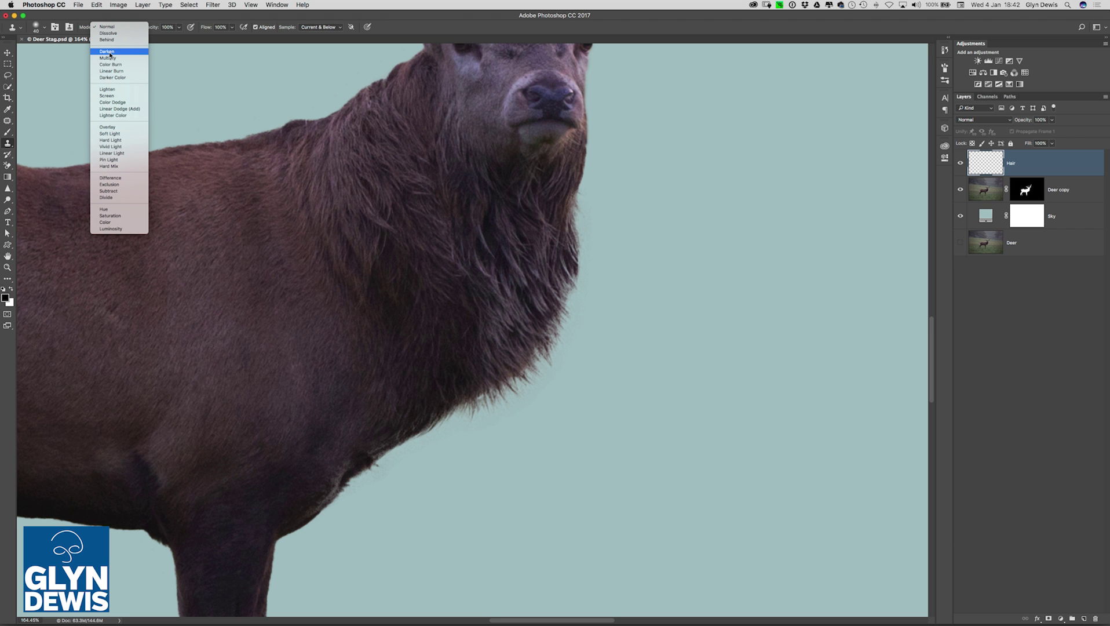
{"action": "left_click", "coordinate": [112, 52]}
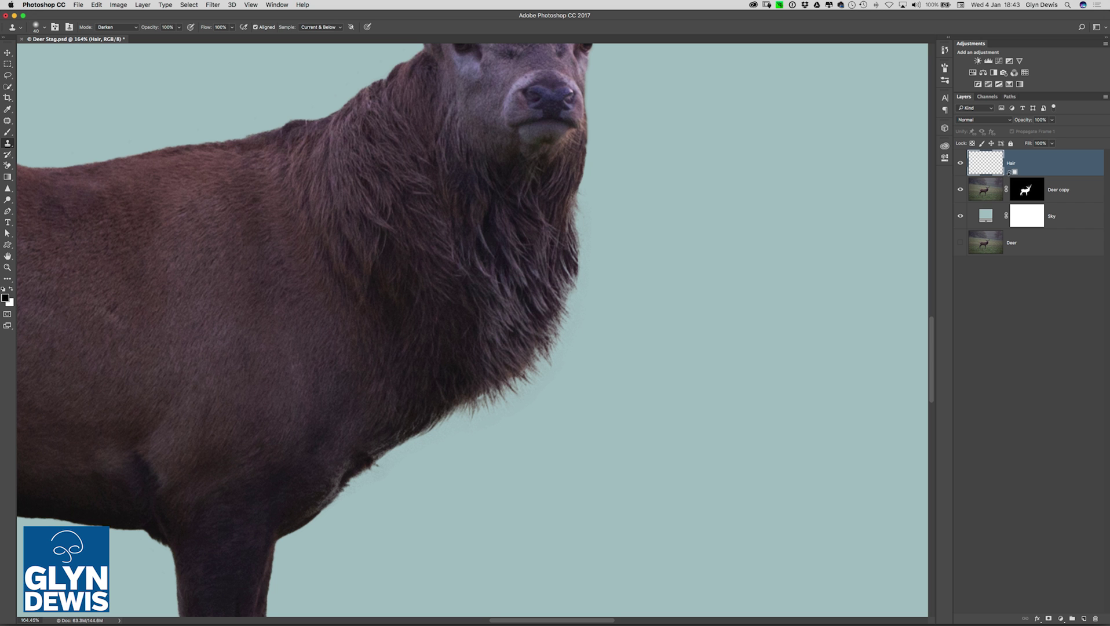
Clip the Hair layer to the Deer copy layer beneath it
{"action": "left_click", "coordinate": [1008, 172], "text": "alt"}
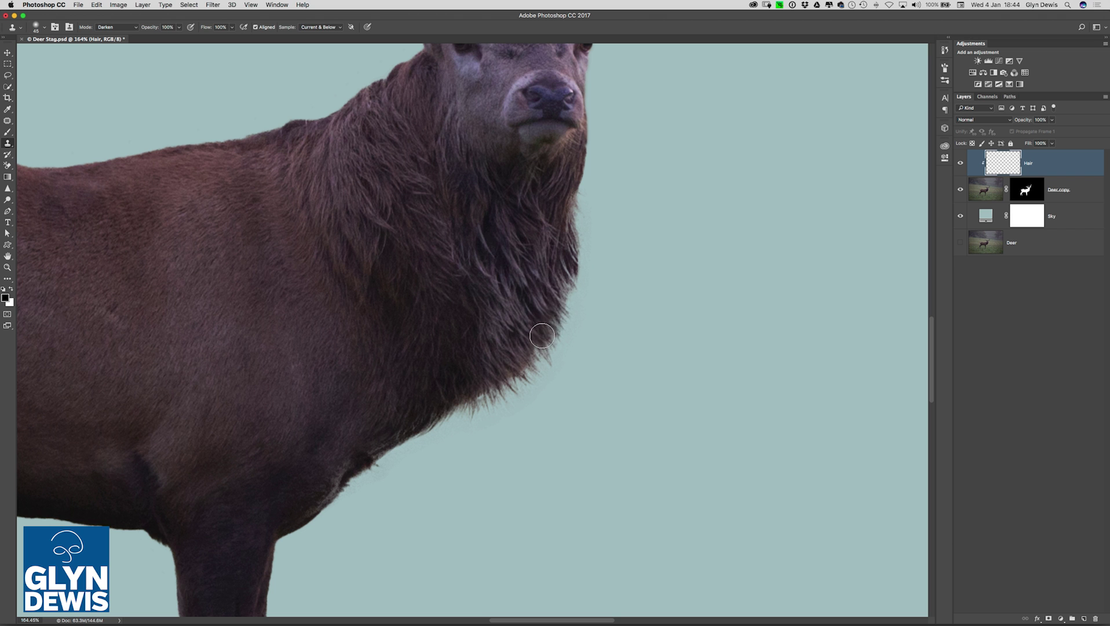
Clone darker fur over the light fringe along the deer's front chest edge on the Hair layer
{"action": "mouse_move", "coordinate": [540, 350]}
{"action": "left_mouse_down"}
{"action": "mouse_move", "coordinate": [523, 379]}
{"action": "mouse_move", "coordinate": [459, 405]}
{"action": "mouse_move", "coordinate": [543, 350]}
{"action": "mouse_move", "coordinate": [569, 279]}
{"action": "mouse_move", "coordinate": [572, 208]}
{"action": "left_mouse_up"}
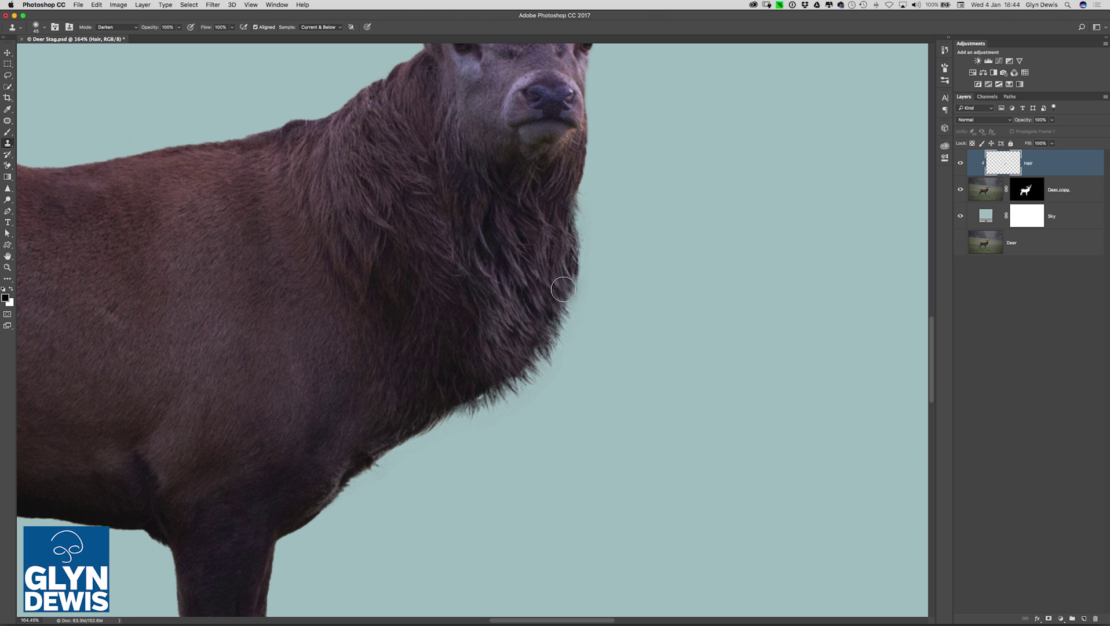
{"action": "mouse_move", "coordinate": [531, 374]}
{"action": "left_mouse_down"}
{"action": "mouse_move", "coordinate": [477, 402]}
{"action": "mouse_move", "coordinate": [504, 402]}
{"action": "mouse_move", "coordinate": [514, 387]}
{"action": "mouse_move", "coordinate": [499, 383]}
{"action": "mouse_move", "coordinate": [513, 384]}
{"action": "left_mouse_up"}
Compare the chest fur edge with the Hair layer hidden and shown, both up close and with the deer's whole body in view
{"action": "left_click", "coordinate": [961, 165]}
{"action": "left_click", "coordinate": [960, 166]}
{"action": "left_click", "coordinate": [960, 165]}
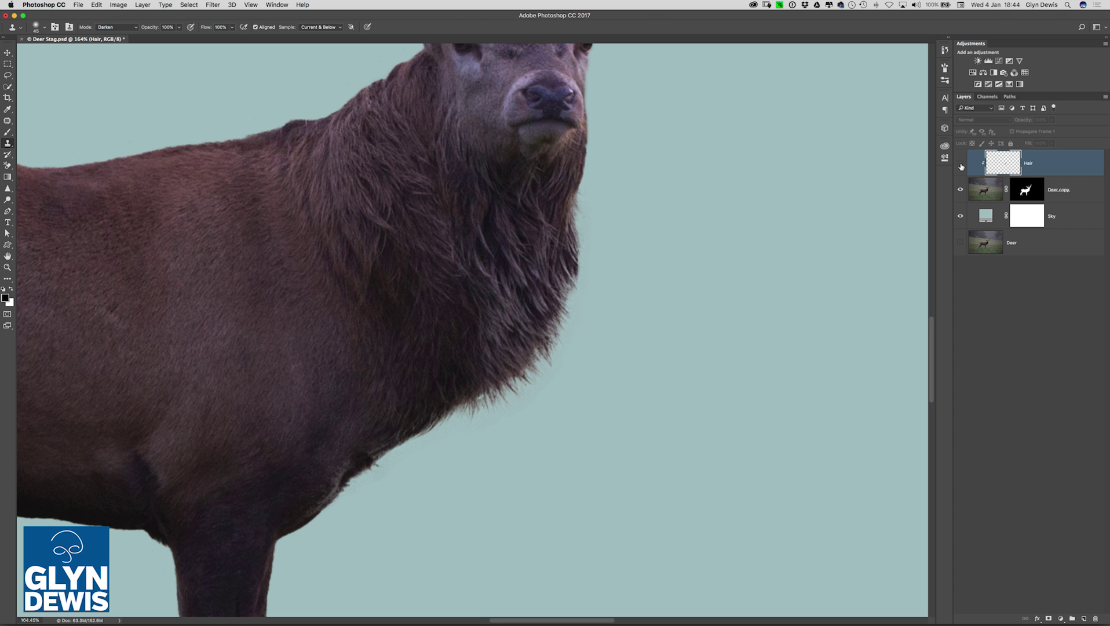
{"action": "left_click", "coordinate": [960, 166]}
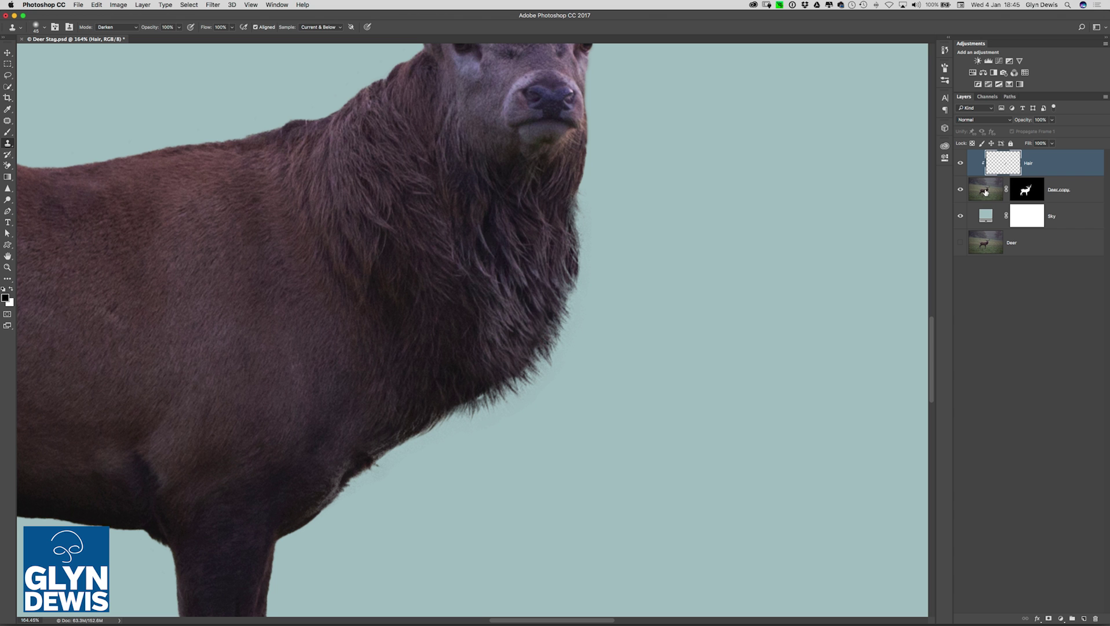
{"action": "left_click_drag", "start_coordinate": [503, 339], "coordinate": [505, 346]}
{"action": "mouse_move", "coordinate": [533, 317]}
{"action": "left_mouse_down"}
{"action": "mouse_move", "coordinate": [526, 324]}
{"action": "mouse_move", "coordinate": [503, 302]}
{"action": "mouse_move", "coordinate": [531, 312]}
{"action": "left_mouse_up"}
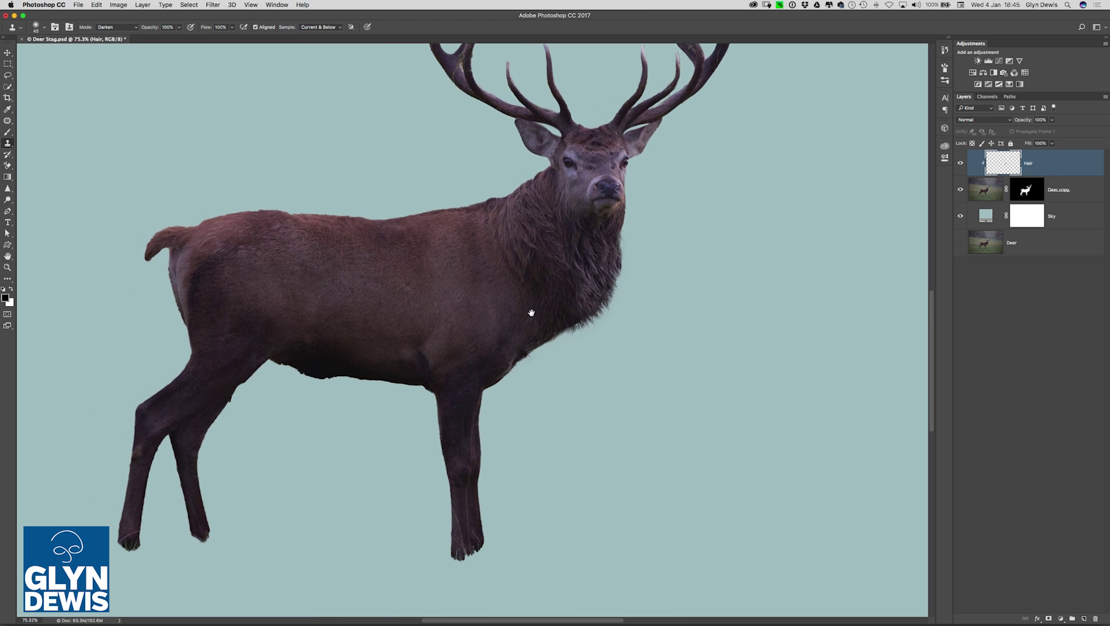
{"action": "left_click", "coordinate": [961, 164]}
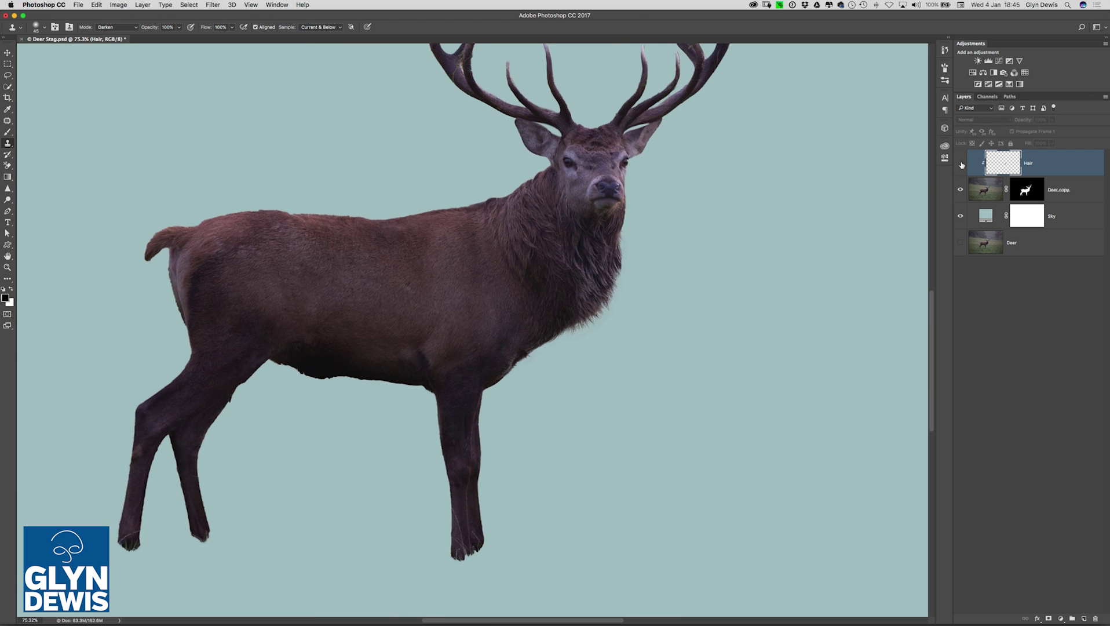
{"action": "left_click", "coordinate": [961, 165]}
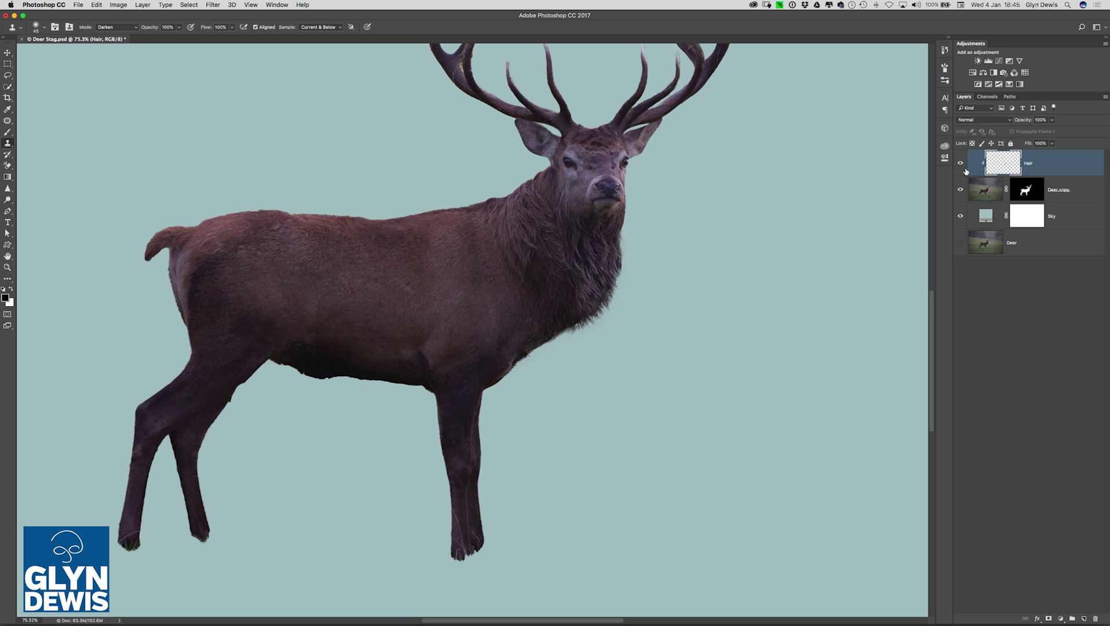
Try a short Clone Stamp stroke along the deer's chest edge and undo it
{"action": "left_click_drag", "start_coordinate": [628, 253], "coordinate": [628, 261]}
{"action": "key", "text": "super+z"}
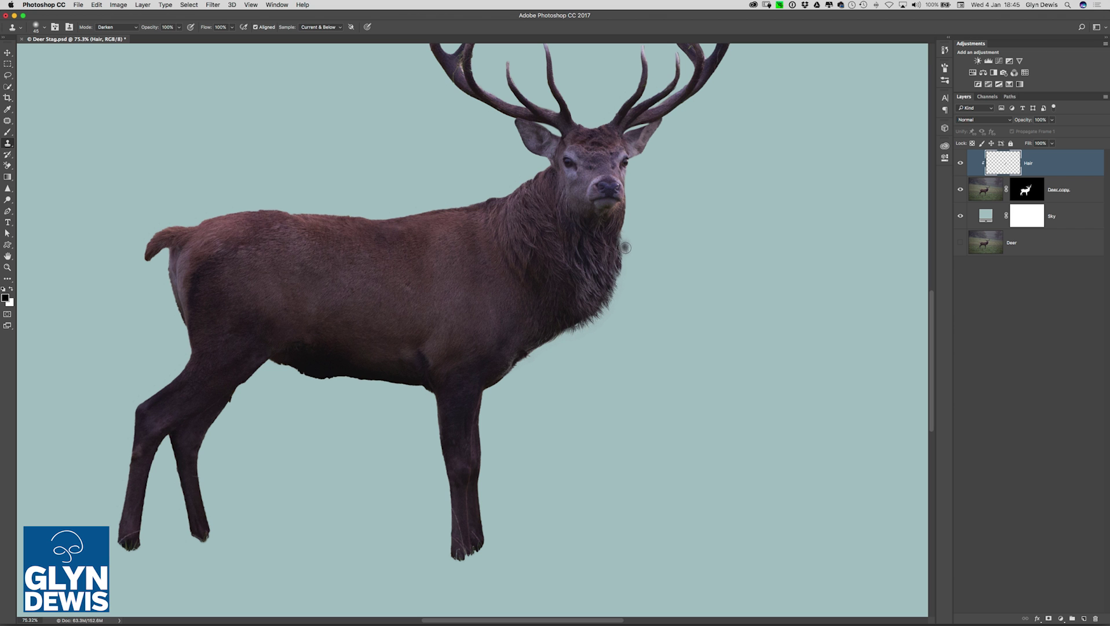